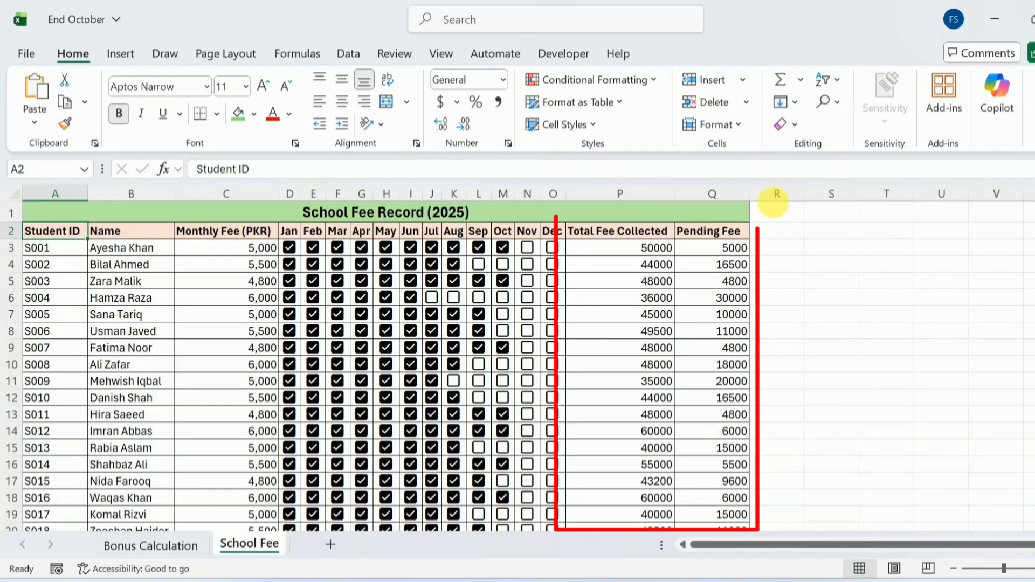
Step: Inspect the Total Fee Collected and Pending Fee formulas in P3 and Q3
click(653, 249)
click(698, 253)
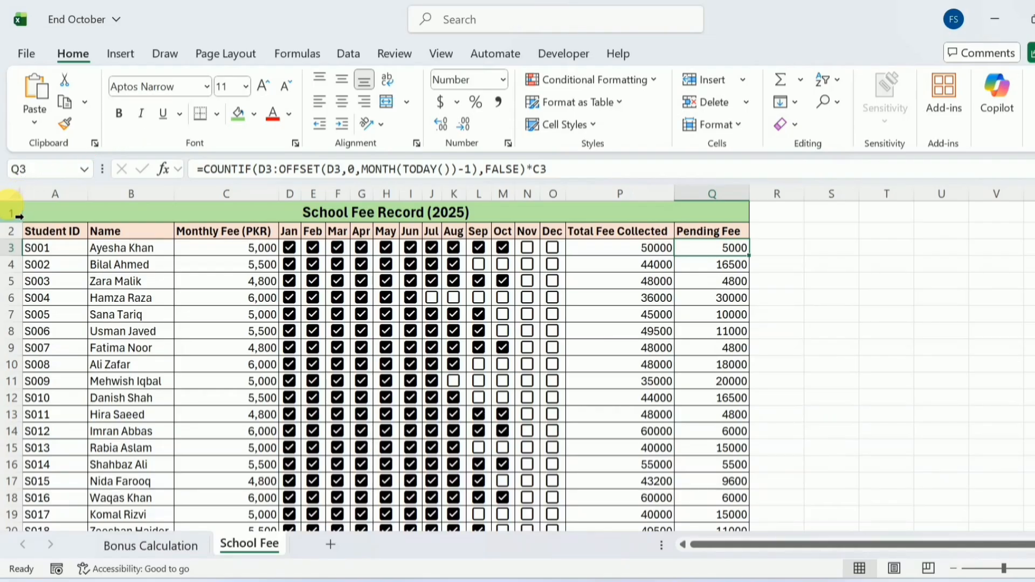
key(Up)
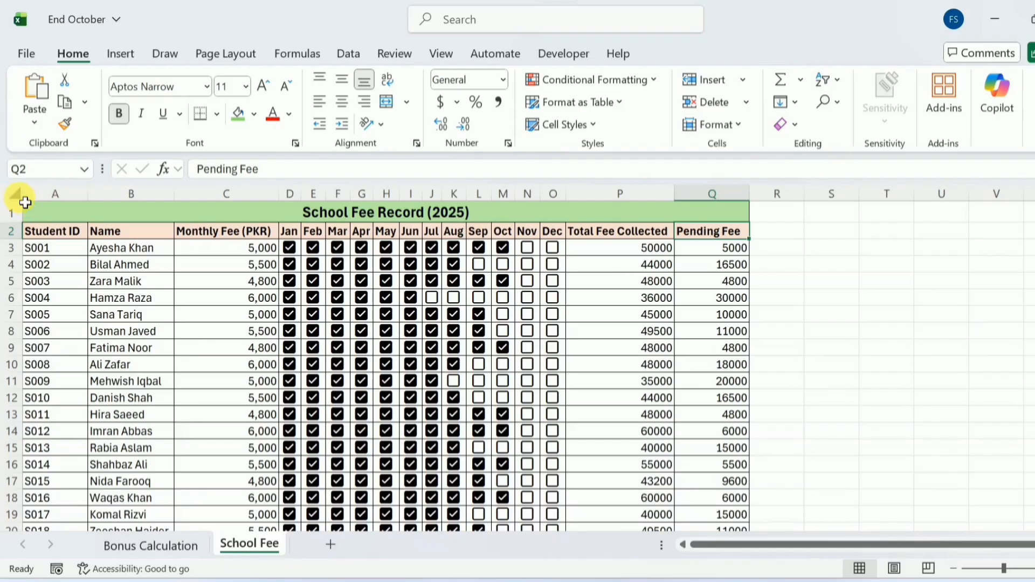
Step: Select the whole worksheet and clear Locked in Format Cells protection
click(16, 194)
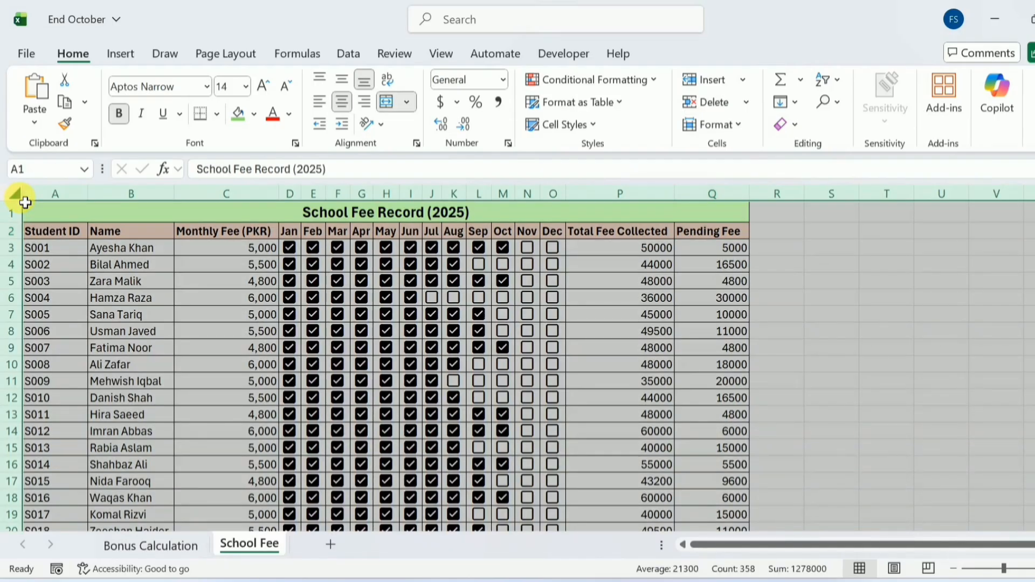
right_click(377, 308)
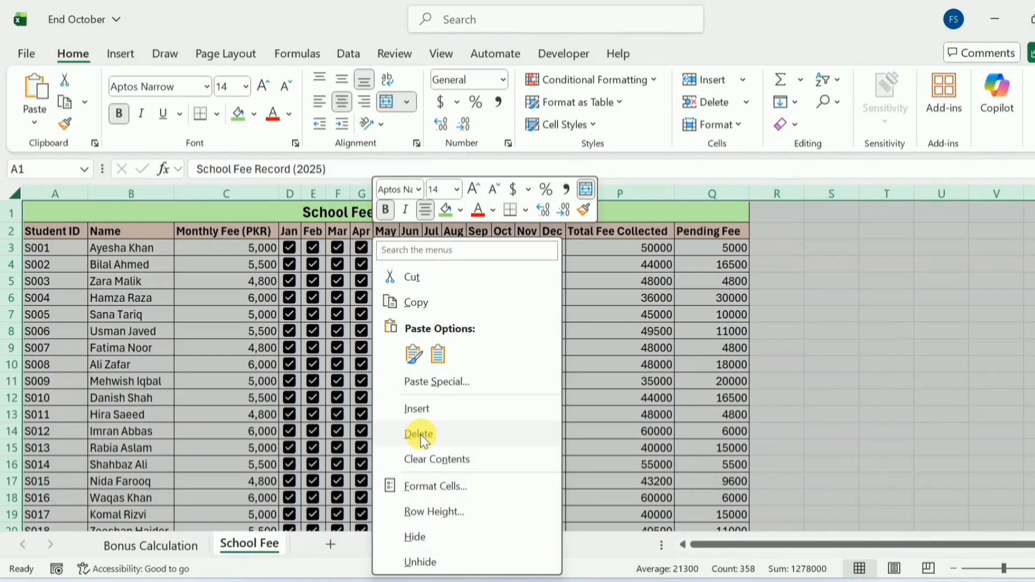
click(422, 486)
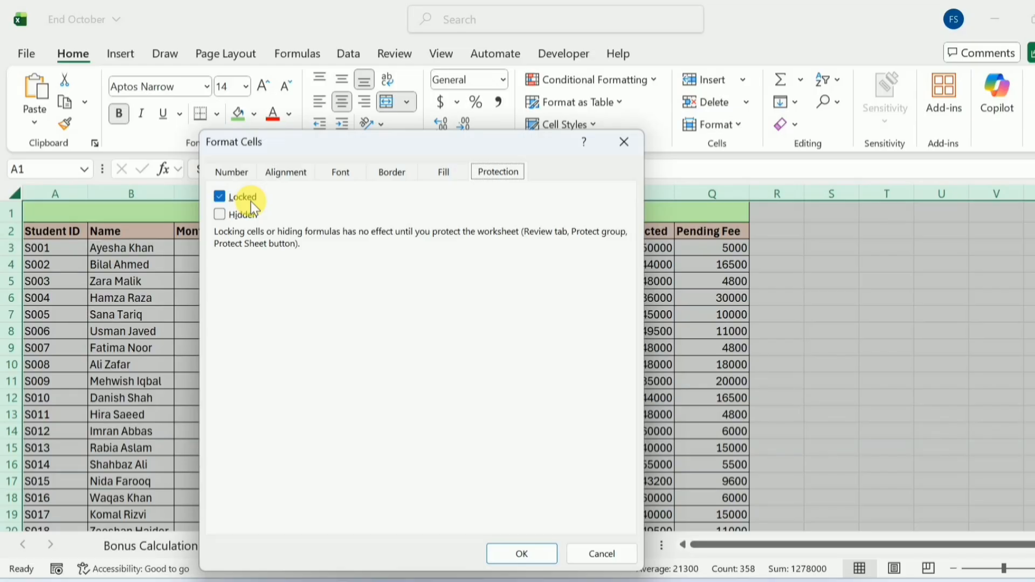
click(219, 197)
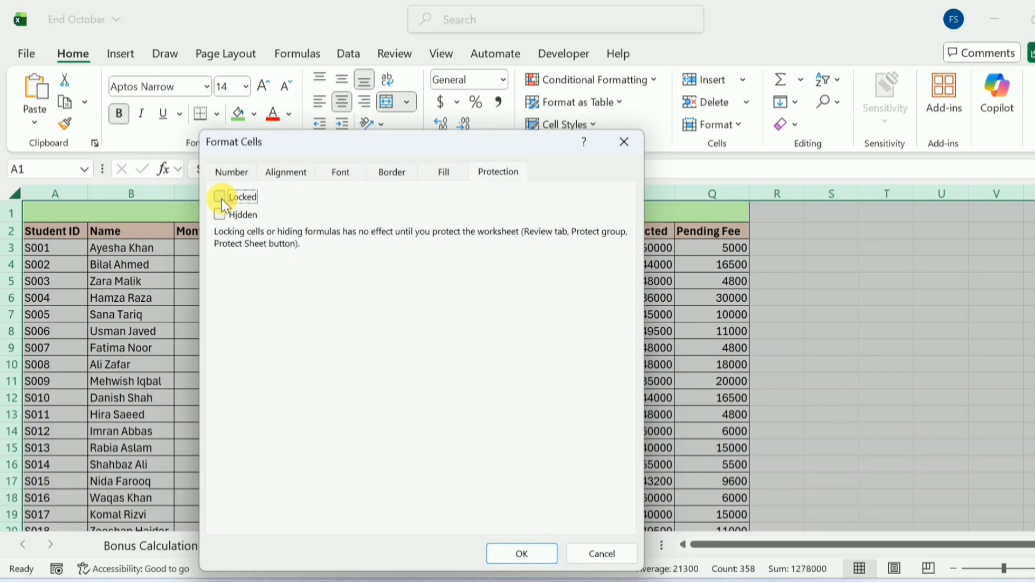
click(522, 551)
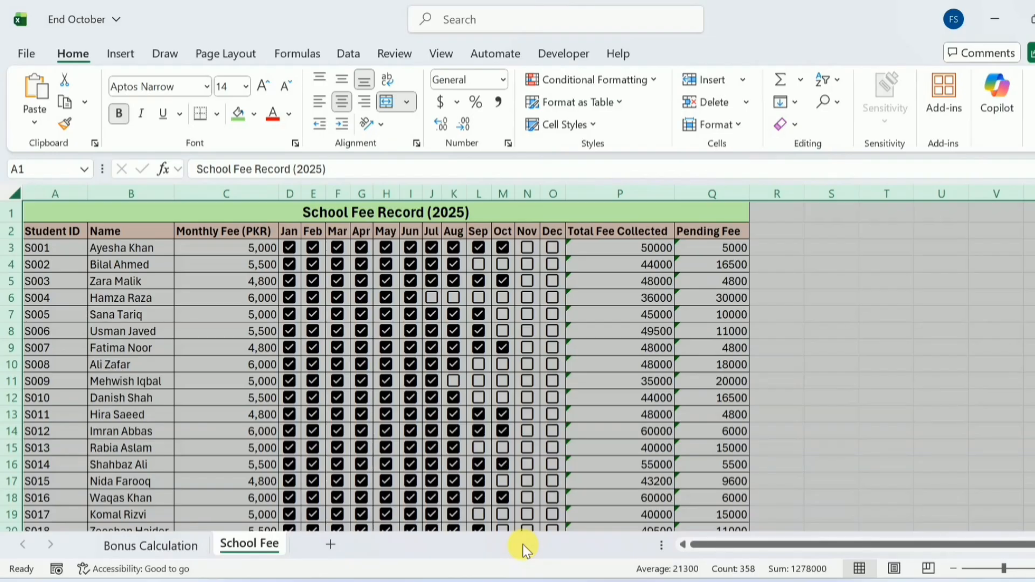
Step: Use Go To Special > Formulas to select the Total Fee Collected and Pending Fee cells
click(587, 217)
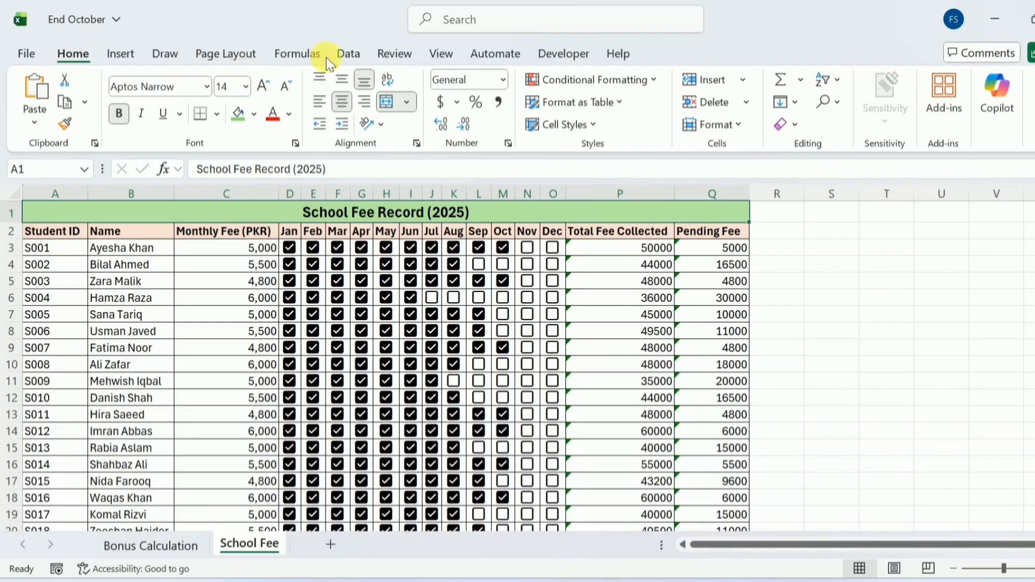
click(839, 102)
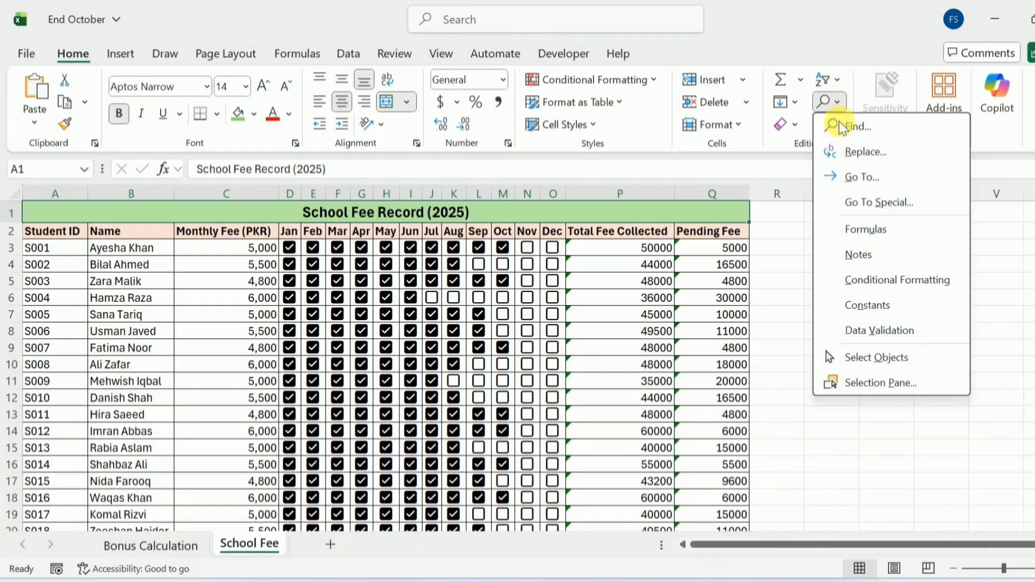
click(858, 199)
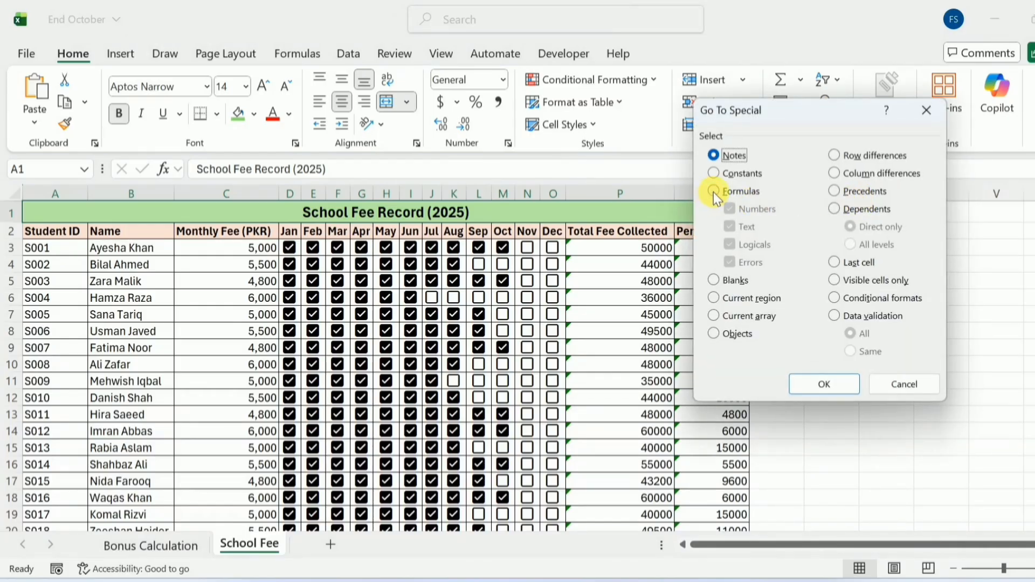
click(713, 192)
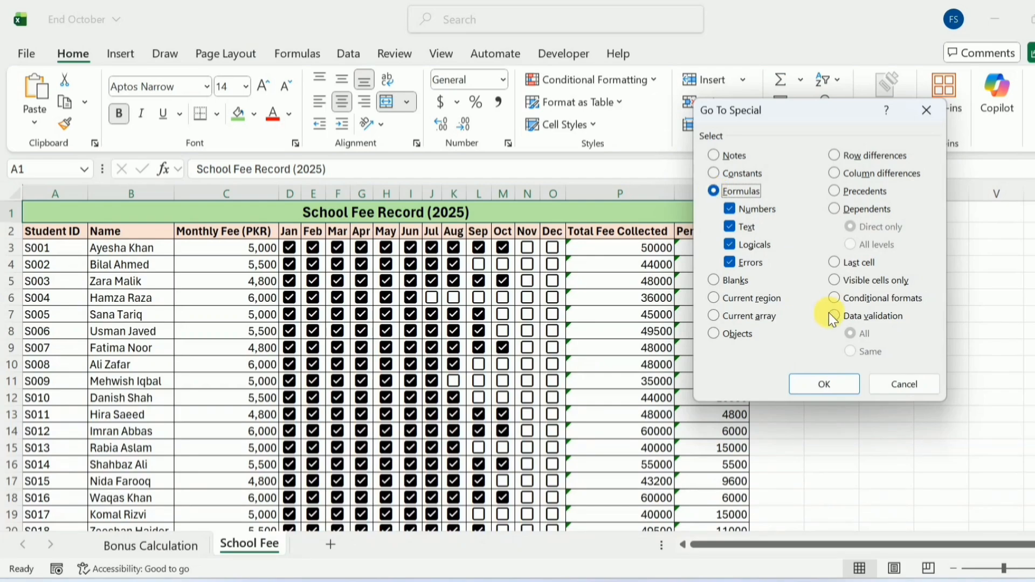
click(820, 380)
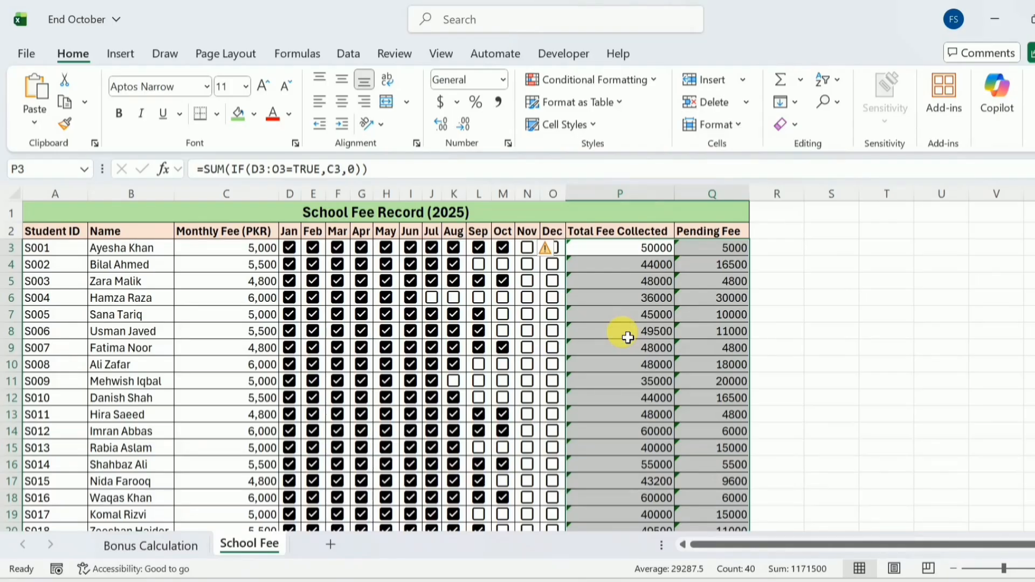
Step: Turn on Locked in Format Cells protection for the selected formula cells
right_click(622, 333)
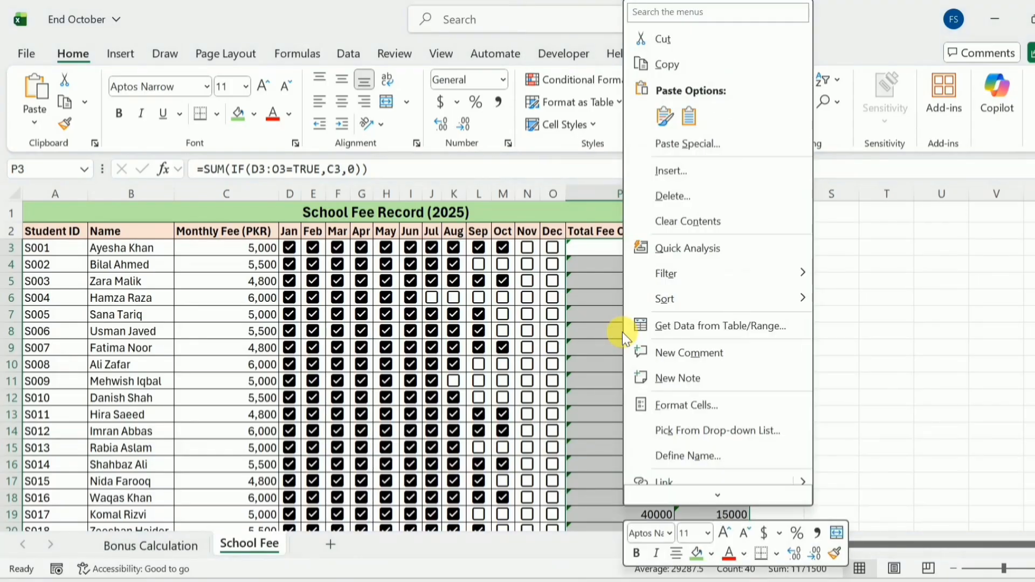
click(682, 404)
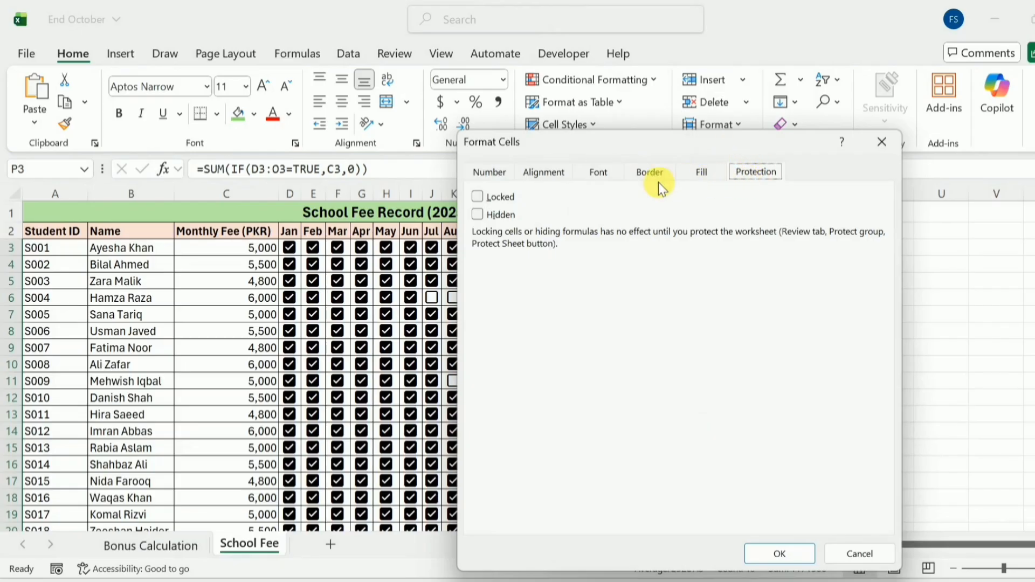
click(478, 197)
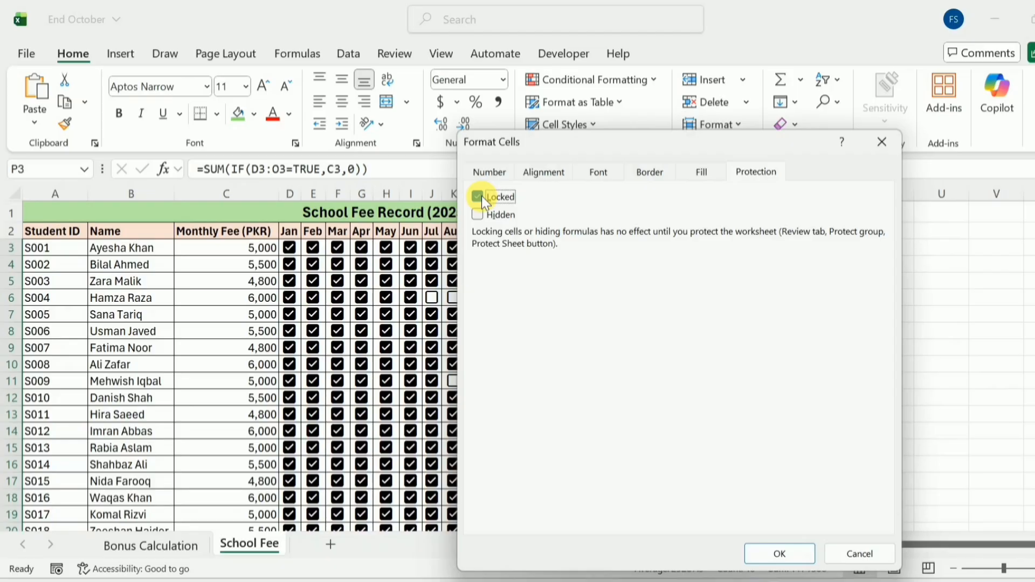
click(776, 550)
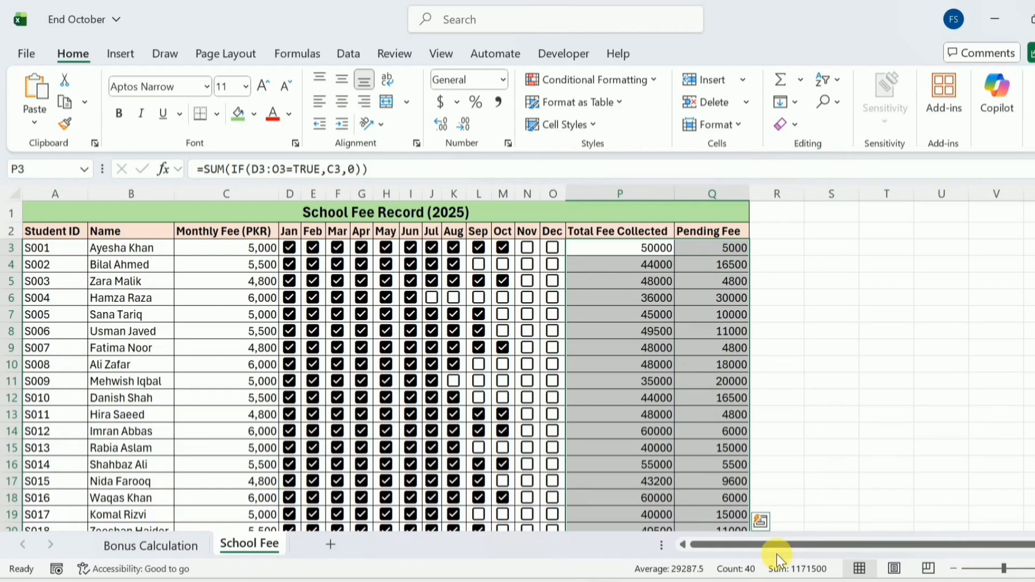
Step: Protect the School Fee sheet from Review with a password, entered twice
click(398, 53)
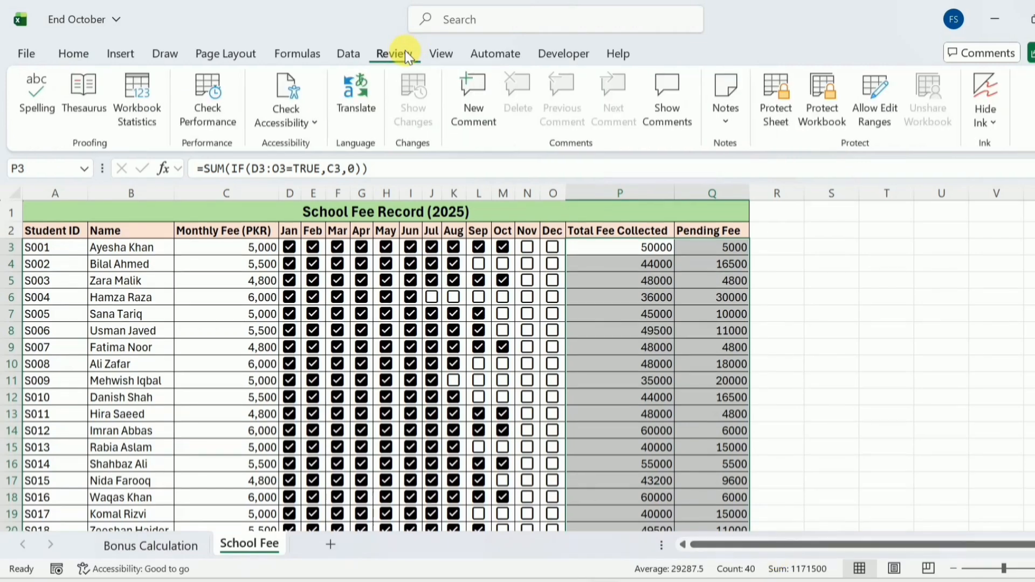
click(792, 108)
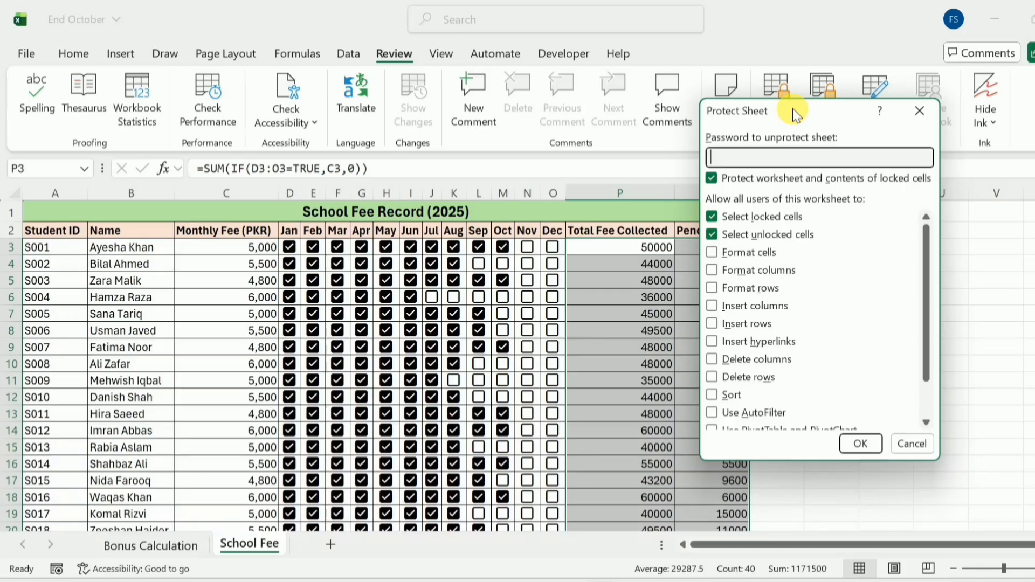
text(1234)
click(860, 444)
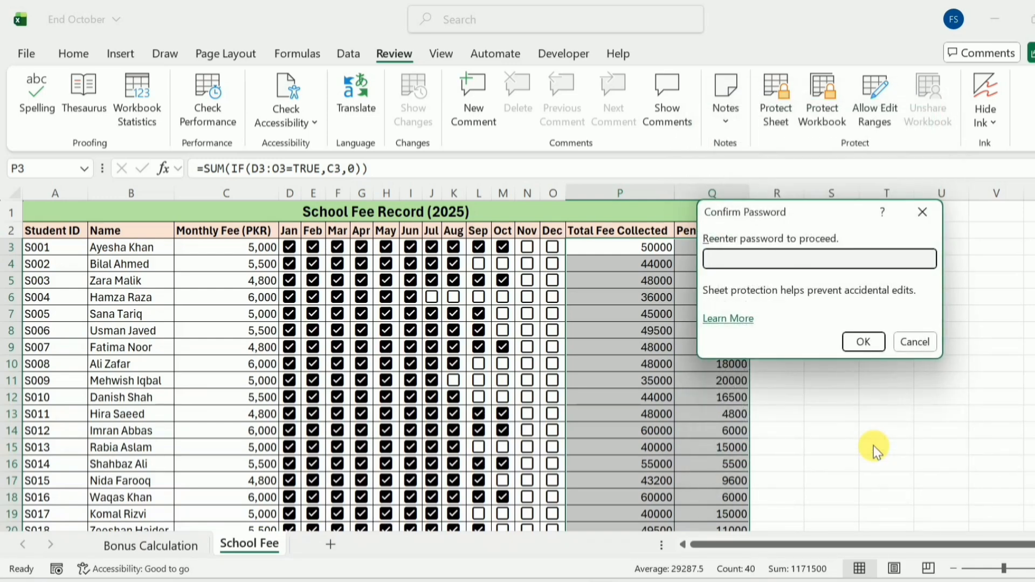
text(1234)
click(863, 341)
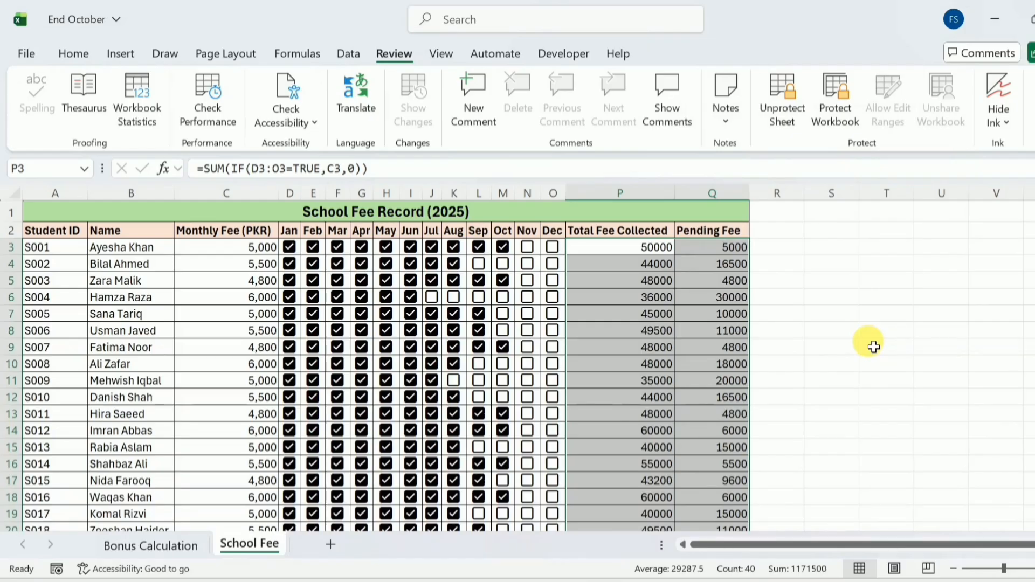
Step: Toggle Jul–Sep checkboxes in rows 6 and 11, then attempt editing the P5 formula
click(436, 300)
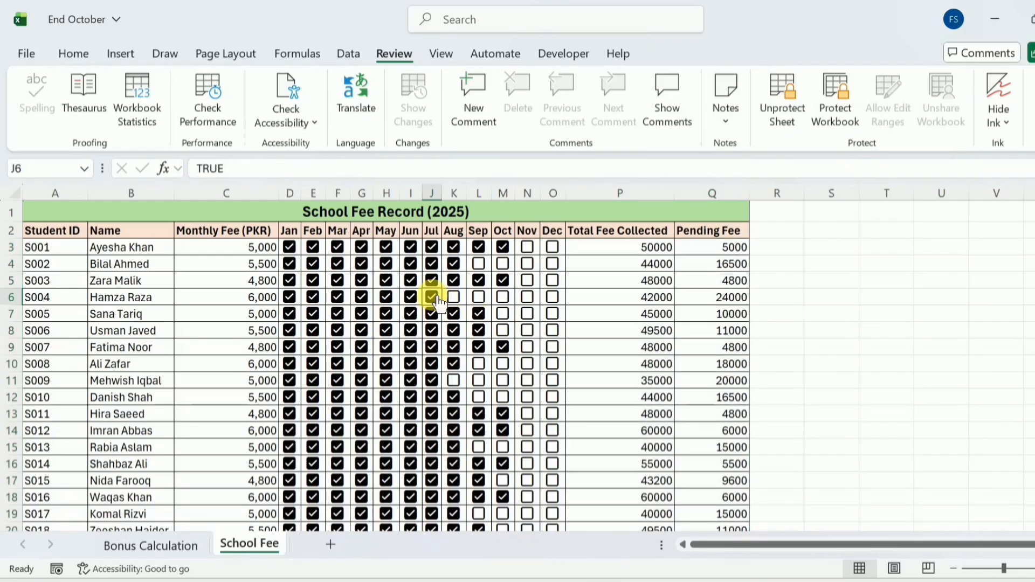
click(454, 298)
click(478, 297)
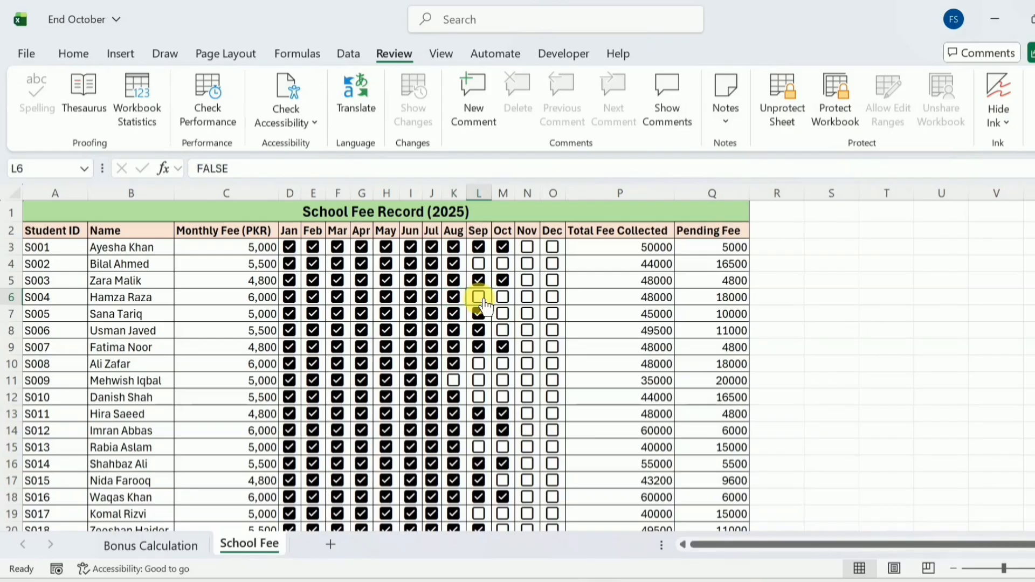
click(455, 381)
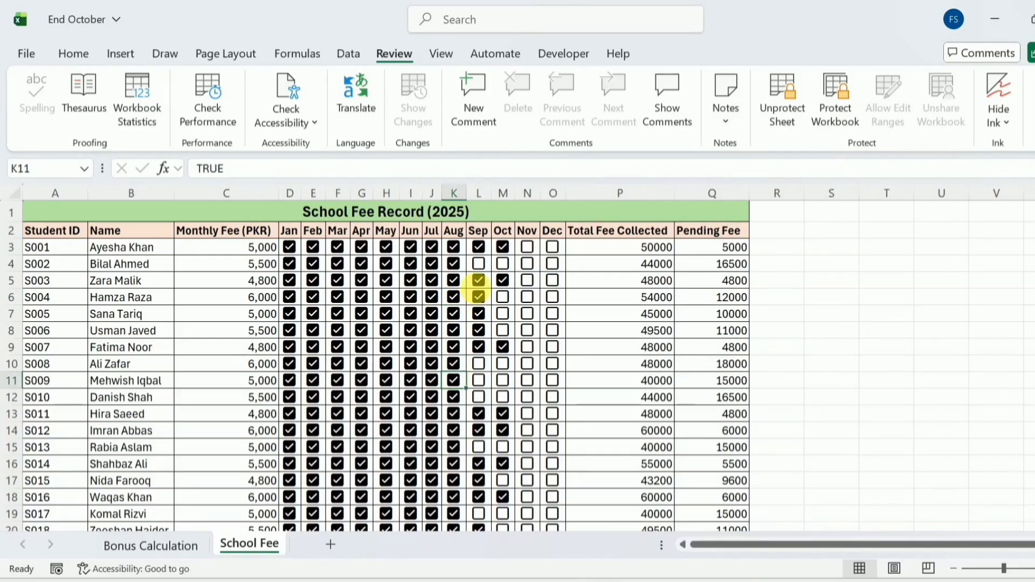
click(477, 296)
click(454, 298)
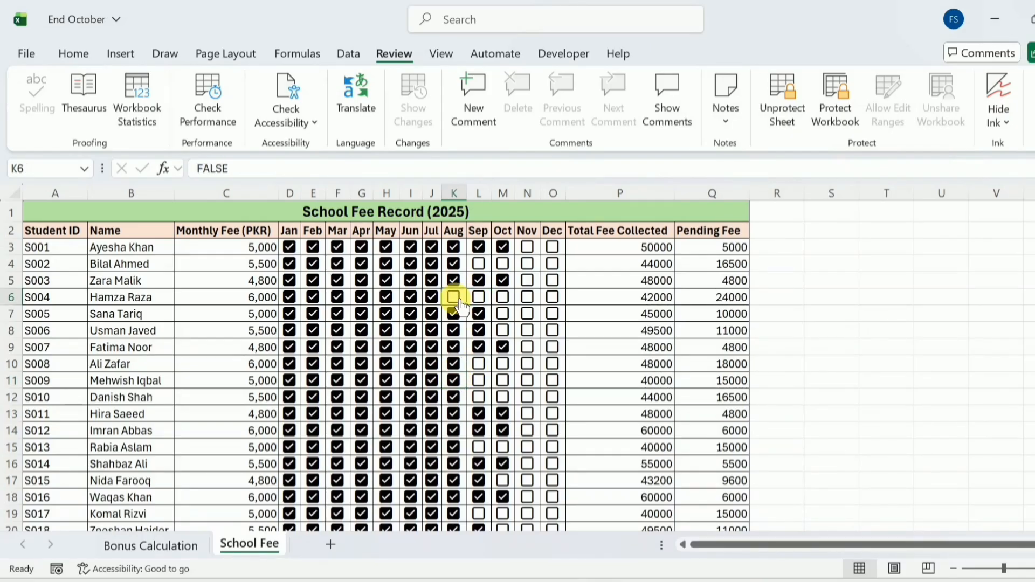
click(656, 281)
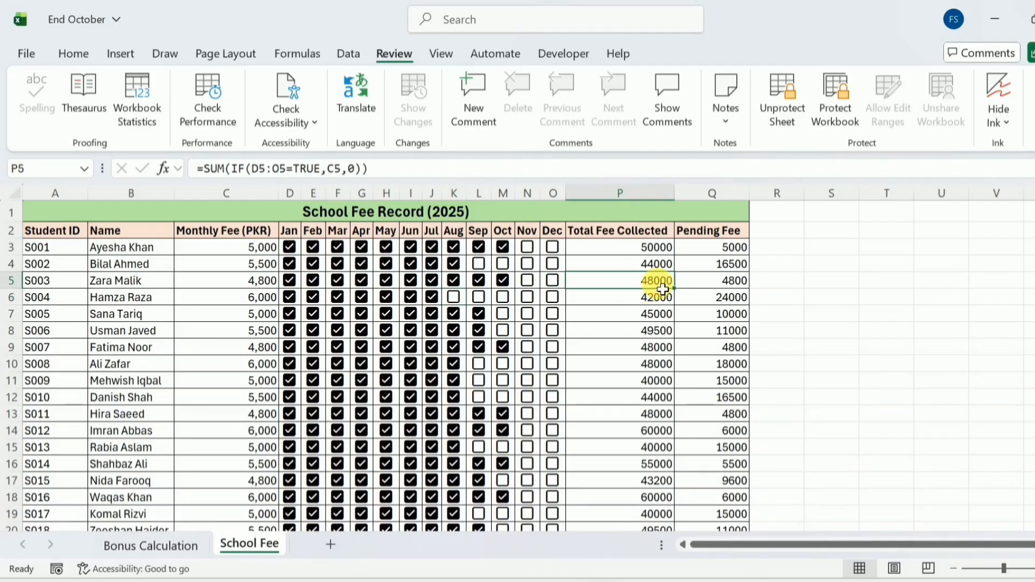
click(373, 170)
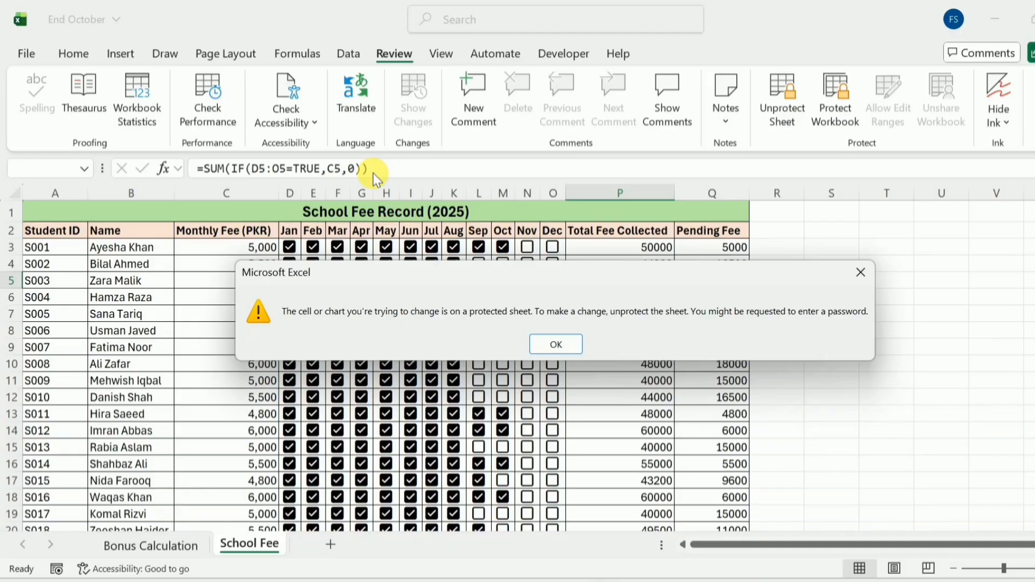
Step: Close the protected-sheet warning with OK
click(554, 348)
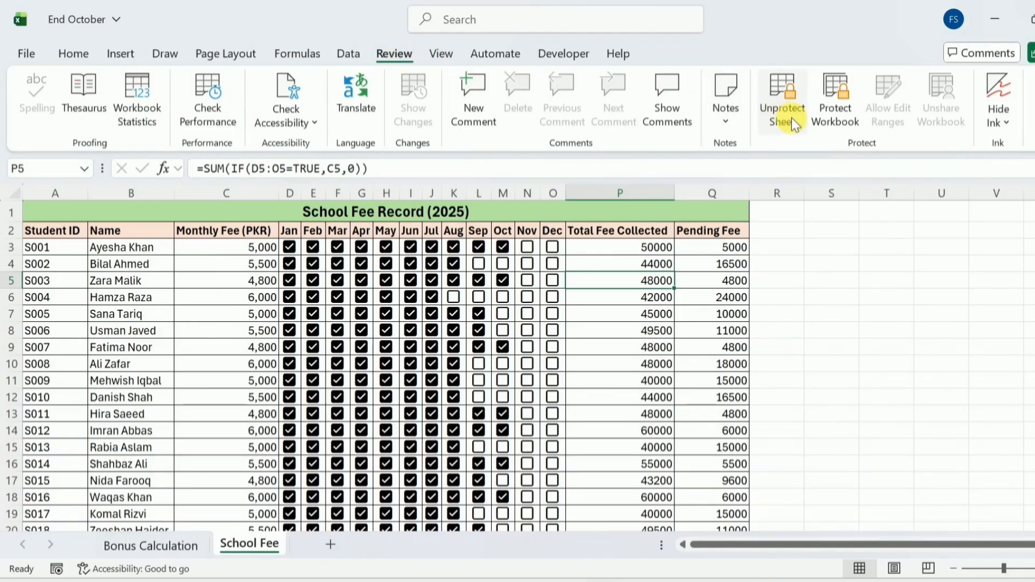
Step: Unprotect the School Fee sheet by entering its password
click(804, 125)
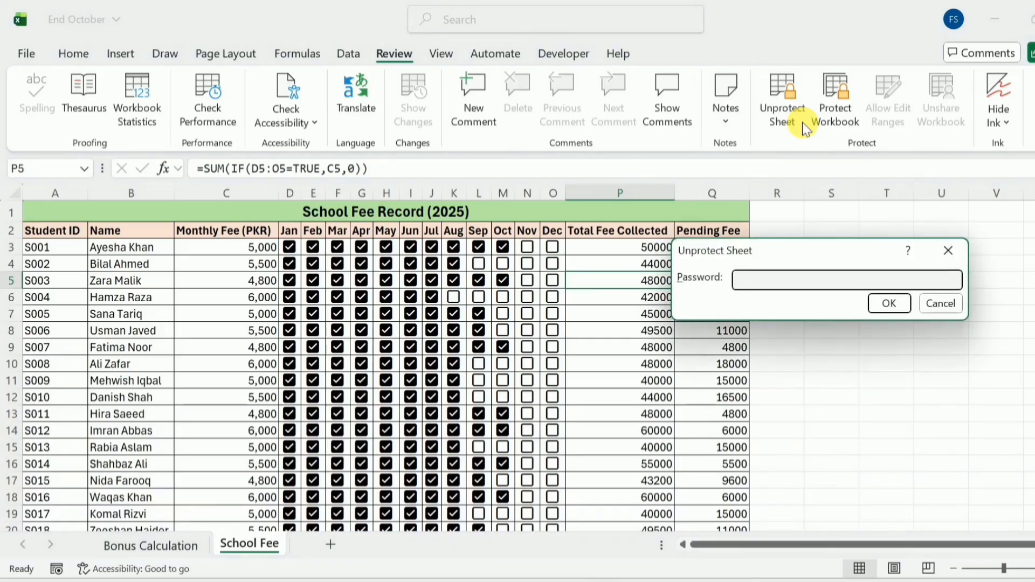
text(••••)
click(889, 303)
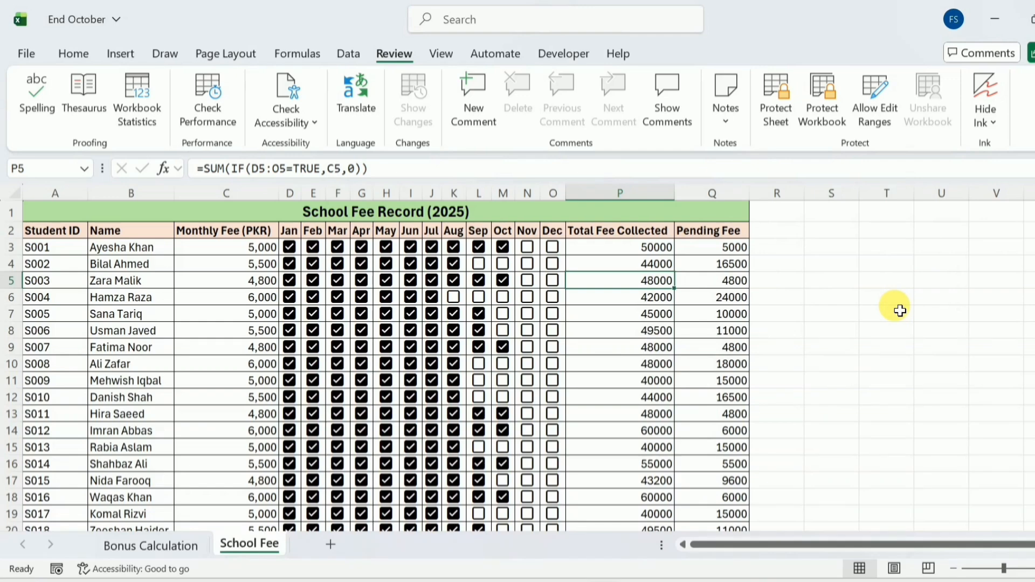
Step: Edit P5's Total Fee Collected formula, retyping its closing bracket
click(416, 171)
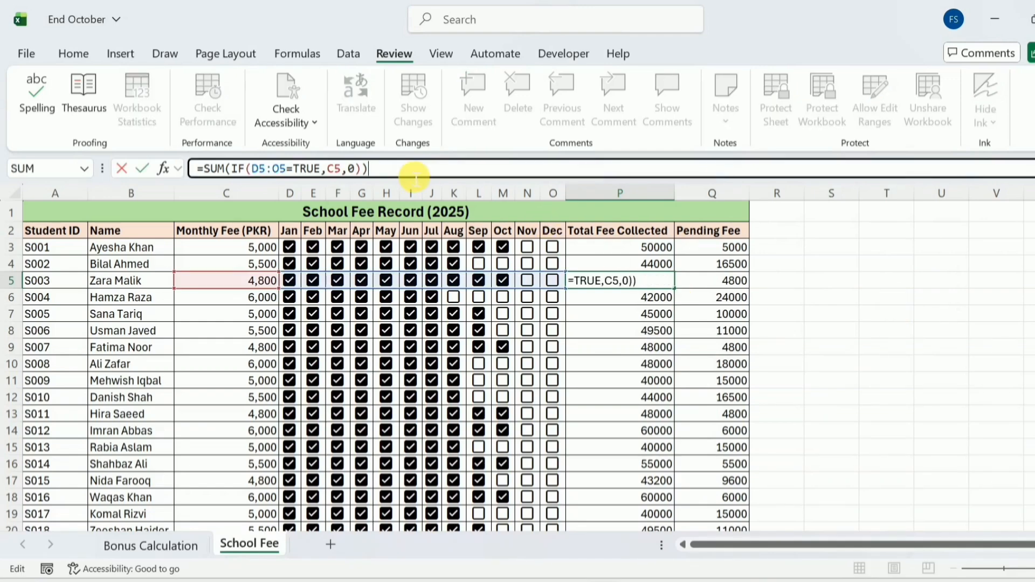
key(BackSpace)
text())
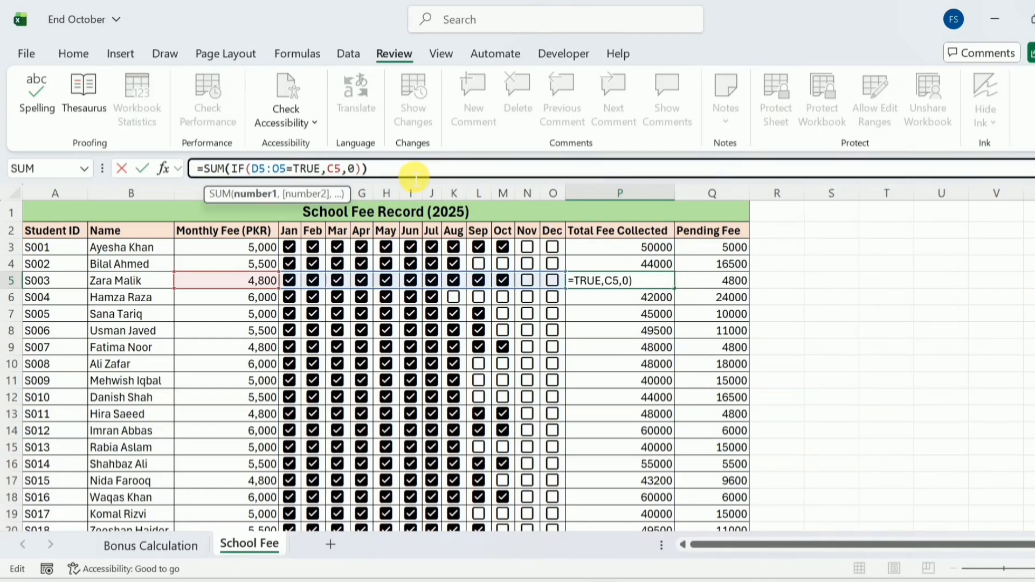